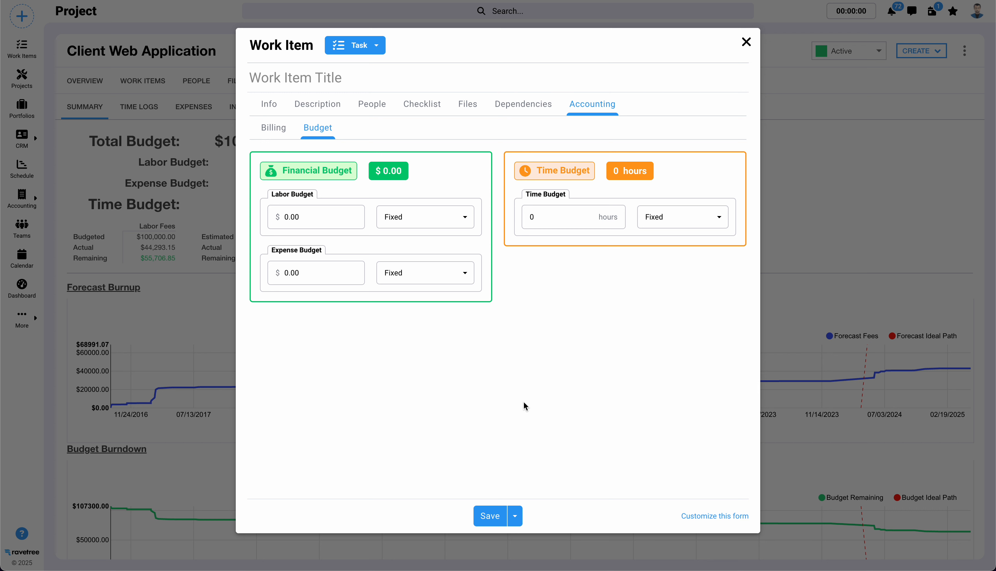
- Set the task's fixed labor budget to $25,000
{"action": "left_click_drag", "start_coordinate": [287, 170], "coordinate": [353, 171]}
{"action": "left_click_drag", "start_coordinate": [544, 172], "coordinate": [590, 170]}
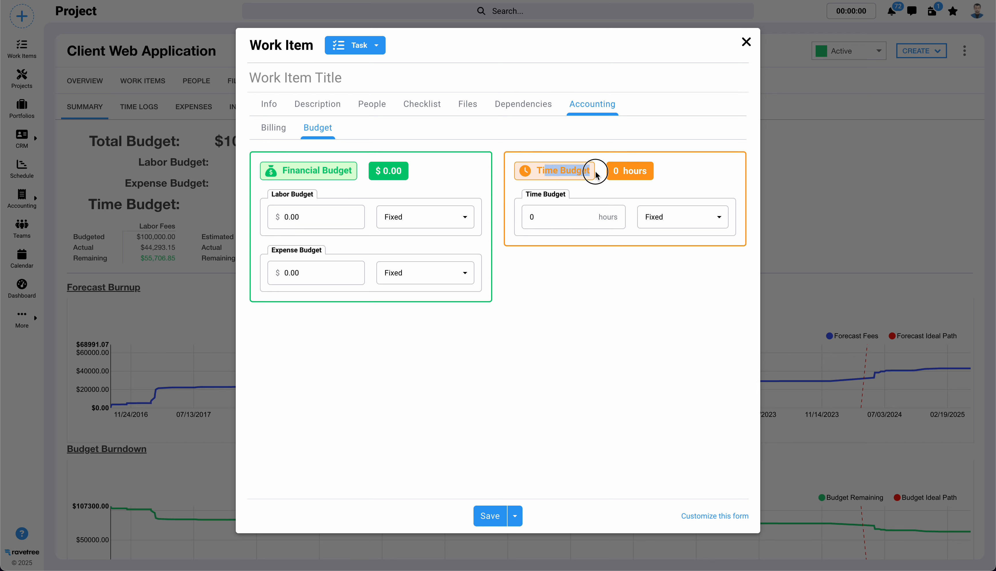
{"action": "left_click", "coordinate": [573, 335]}
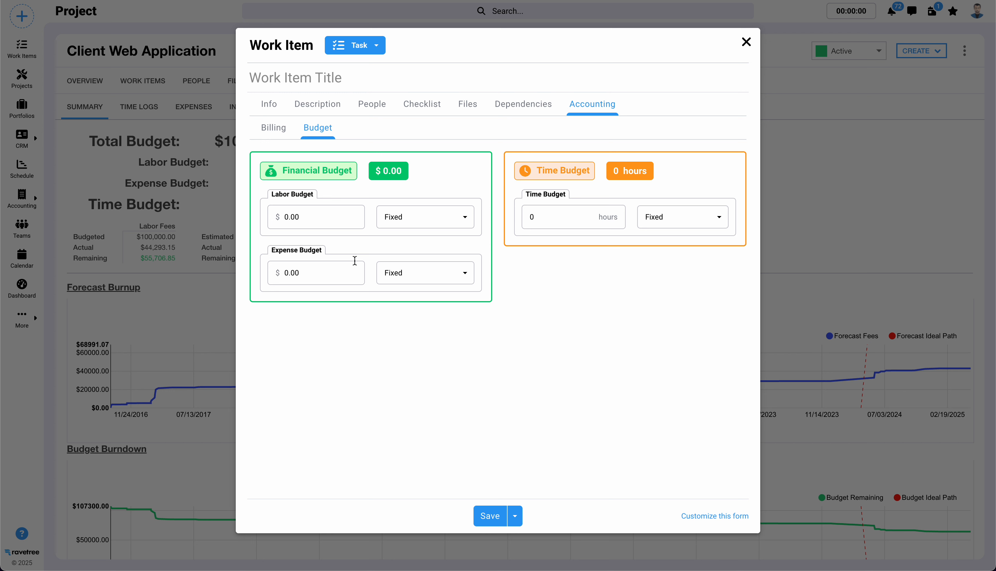
{"action": "left_click", "coordinate": [309, 217]}
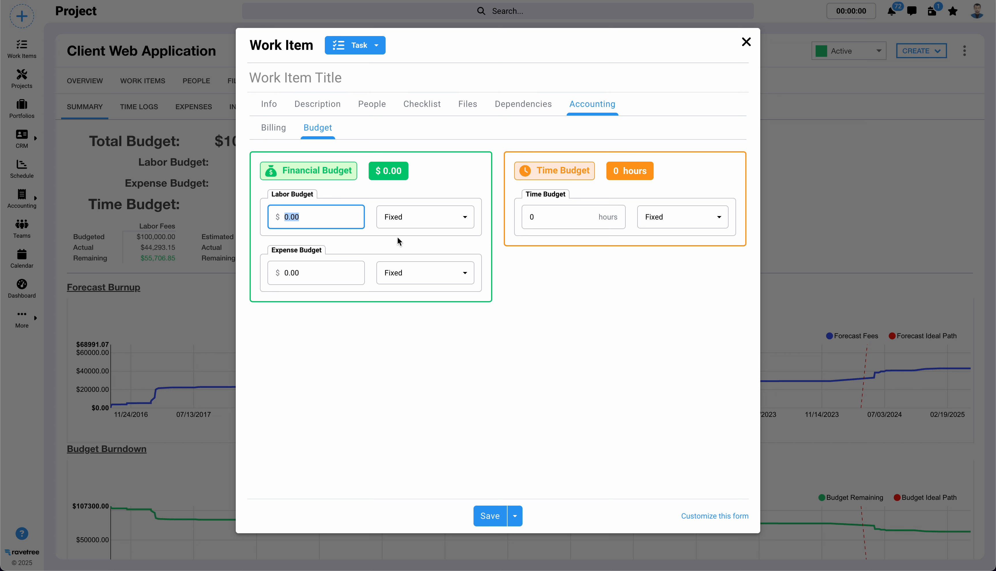
{"action": "type", "text": "25000"}
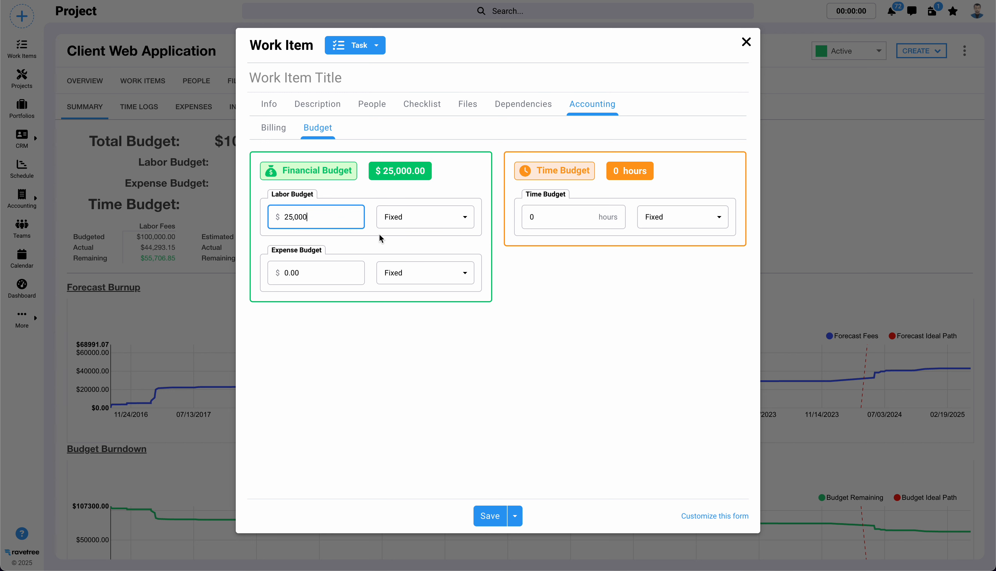
- Switch the labor budget to Calculated and set the existing assignee's time estimate to 2 hours, returning to the task's budget
{"action": "left_click", "coordinate": [398, 216]}
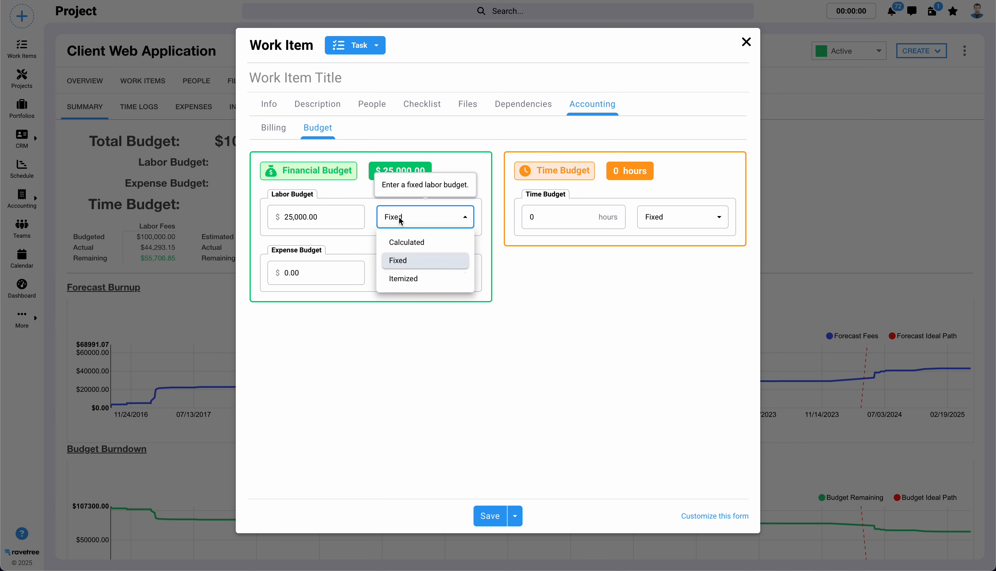
{"action": "left_click", "coordinate": [401, 242]}
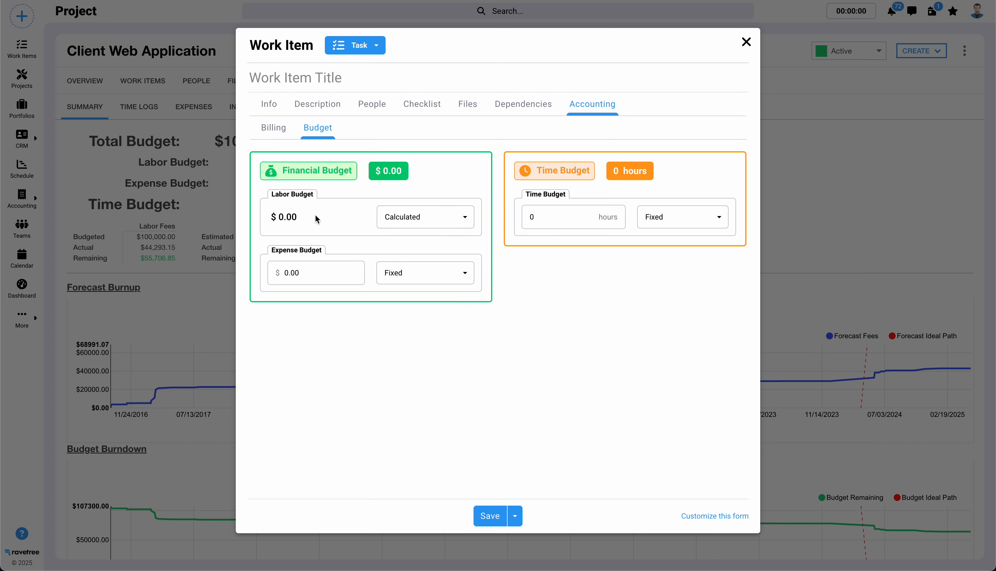
{"action": "left_click", "coordinate": [371, 107]}
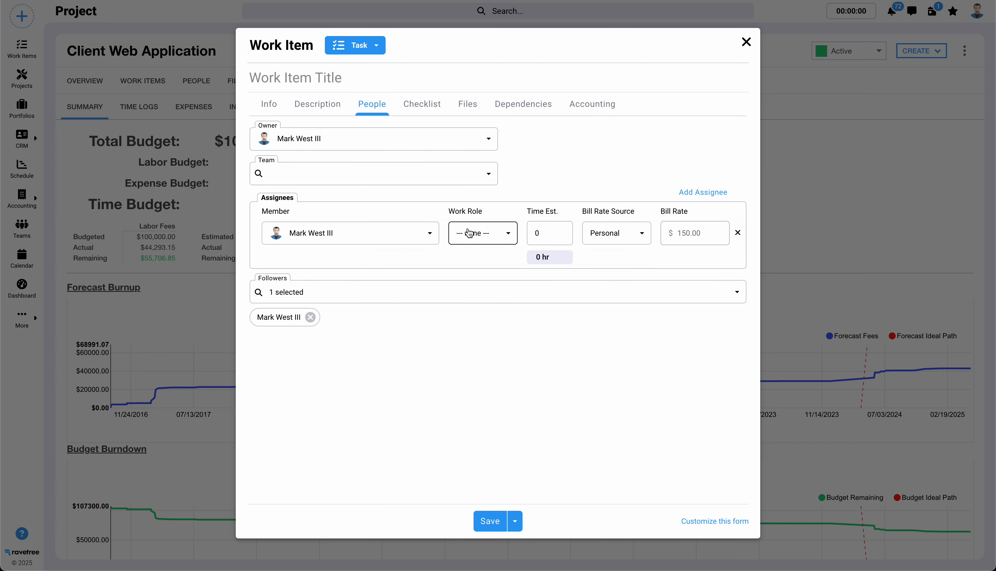
{"action": "left_click", "coordinate": [544, 232]}
{"action": "left_click", "coordinate": [541, 234]}
{"action": "key", "text": "BackSpace"}
{"action": "type", "text": "2"}
{"action": "left_click", "coordinate": [623, 328]}
{"action": "left_click", "coordinate": [587, 115]}
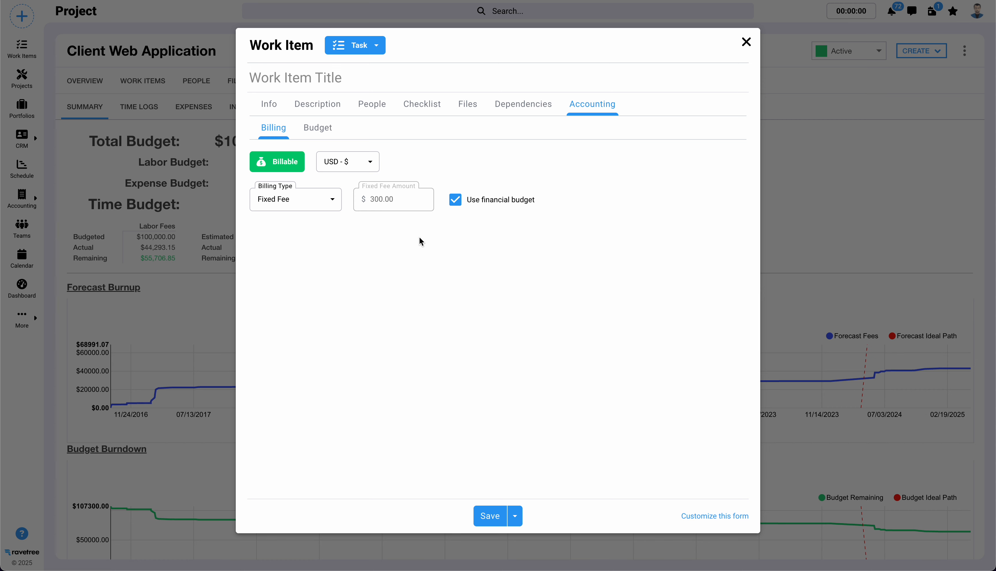
{"action": "left_click", "coordinate": [319, 131]}
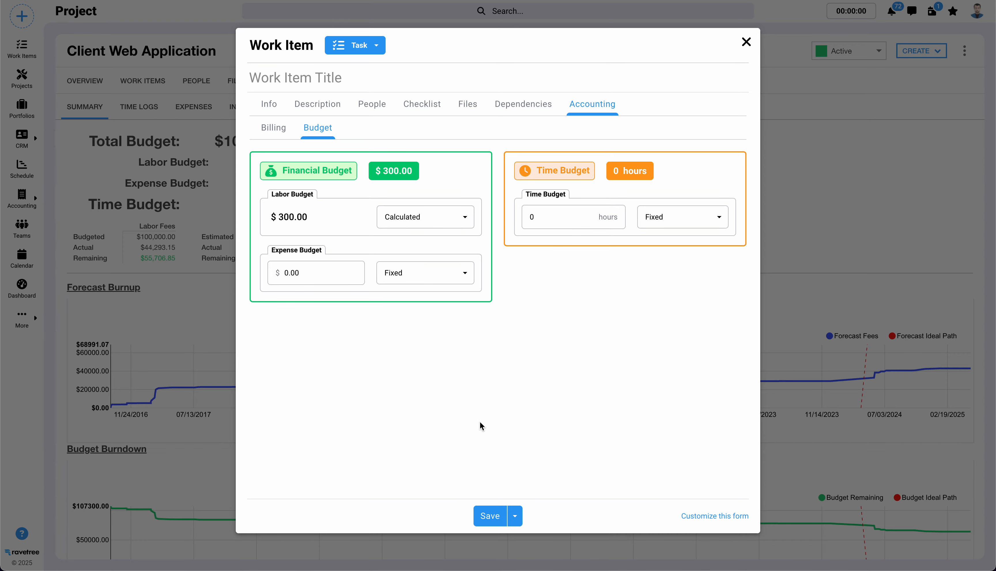
- Add a second assignee to the task with the Designer work role and a time estimate of 4 hours
{"action": "left_click", "coordinate": [362, 105]}
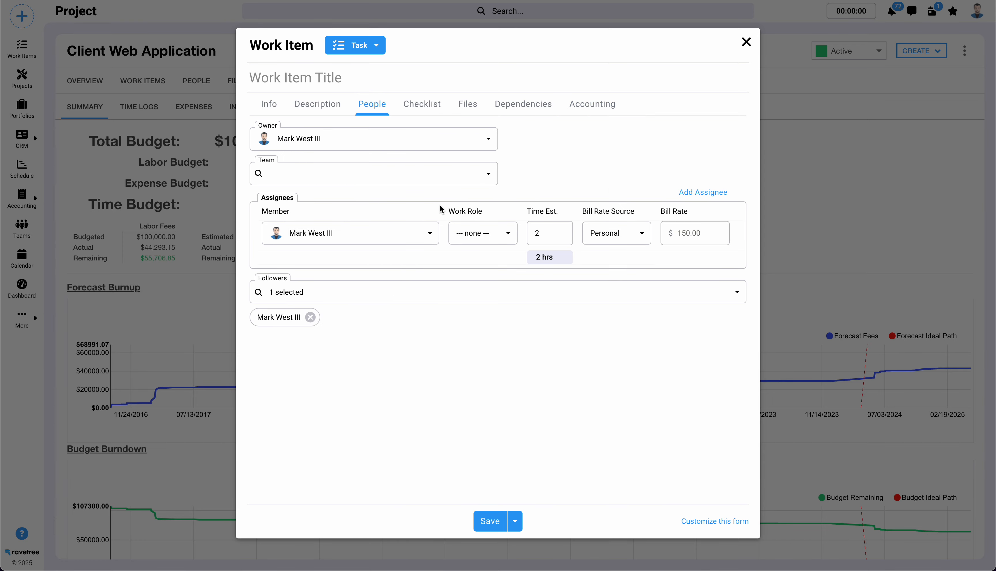
{"action": "left_click", "coordinate": [703, 193]}
{"action": "left_click", "coordinate": [403, 263]}
{"action": "left_click", "coordinate": [362, 293]}
{"action": "left_click", "coordinate": [493, 263]}
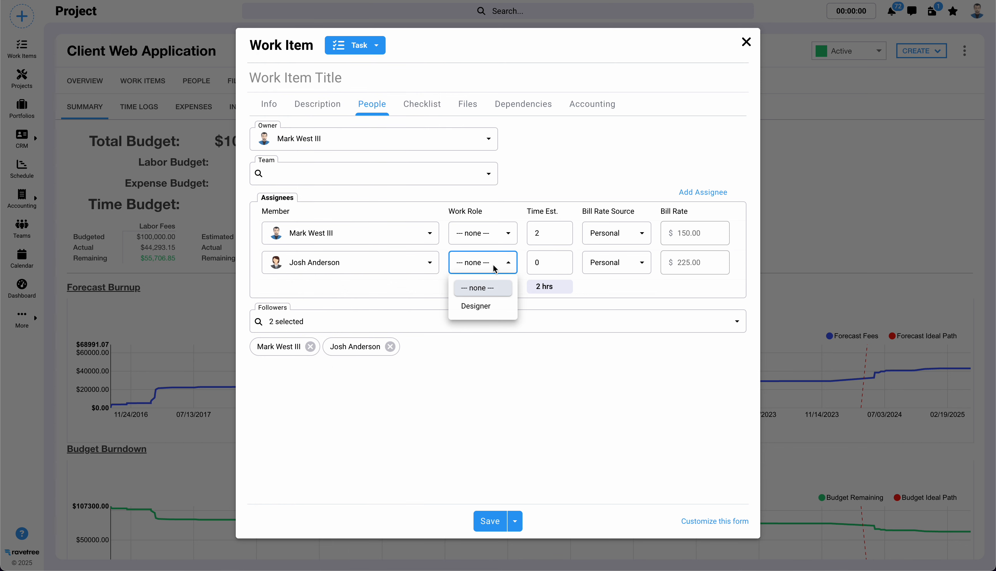
{"action": "left_click", "coordinate": [494, 306]}
{"action": "left_click", "coordinate": [537, 263]}
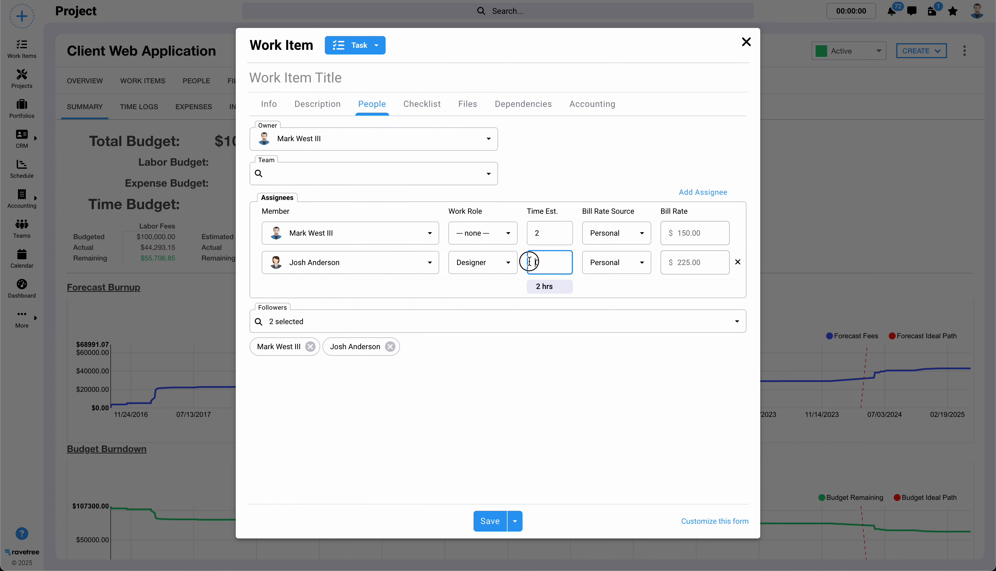
{"action": "left_click_drag", "start_coordinate": [535, 262], "coordinate": [525, 267]}
{"action": "type", "text": "4"}
{"action": "left_click", "coordinate": [623, 394]}
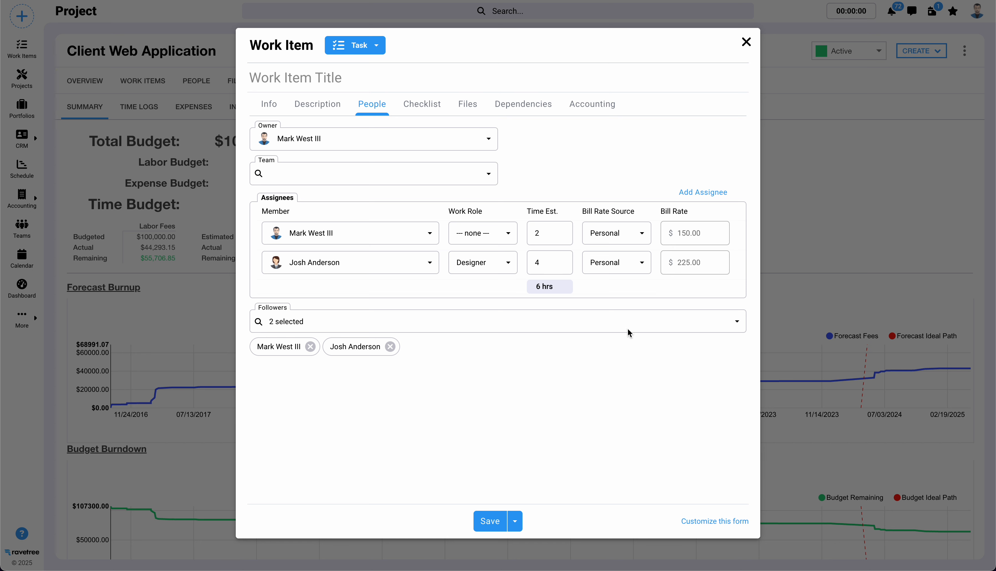
- Check the task's labor budget calculated from both assignees' bill rates and time estimates
{"action": "left_click", "coordinate": [596, 105]}
{"action": "left_click", "coordinate": [344, 165]}
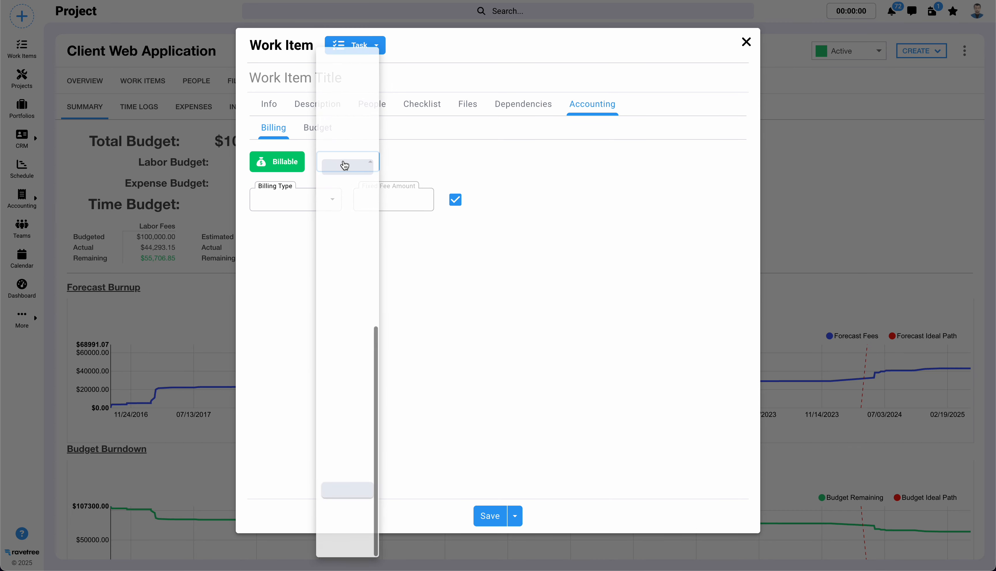
{"action": "left_click", "coordinate": [344, 490]}
{"action": "left_click", "coordinate": [318, 127]}
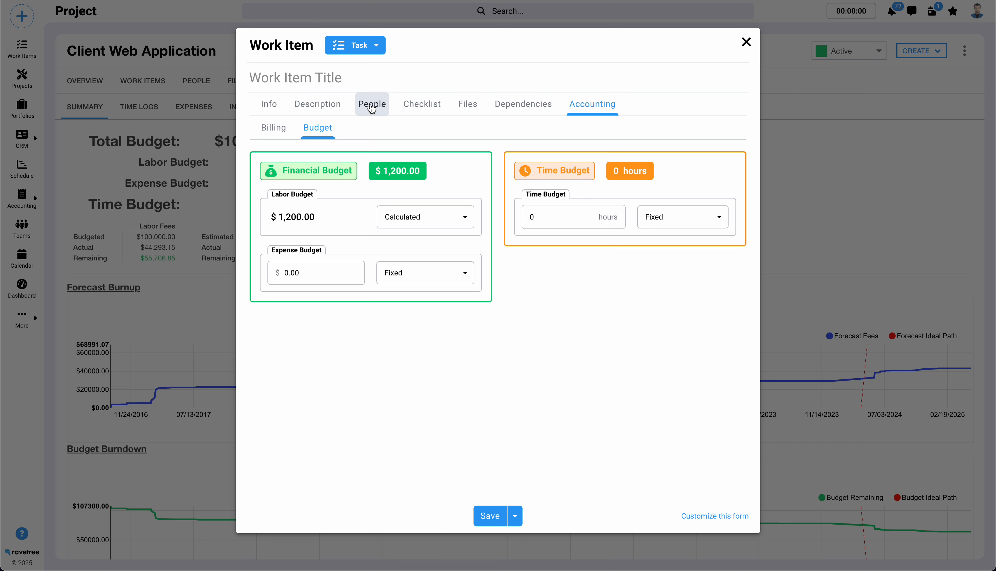
- Switch the labor budget to Itemized and budget $1,000 for the Designer work role
{"action": "left_click", "coordinate": [389, 218]}
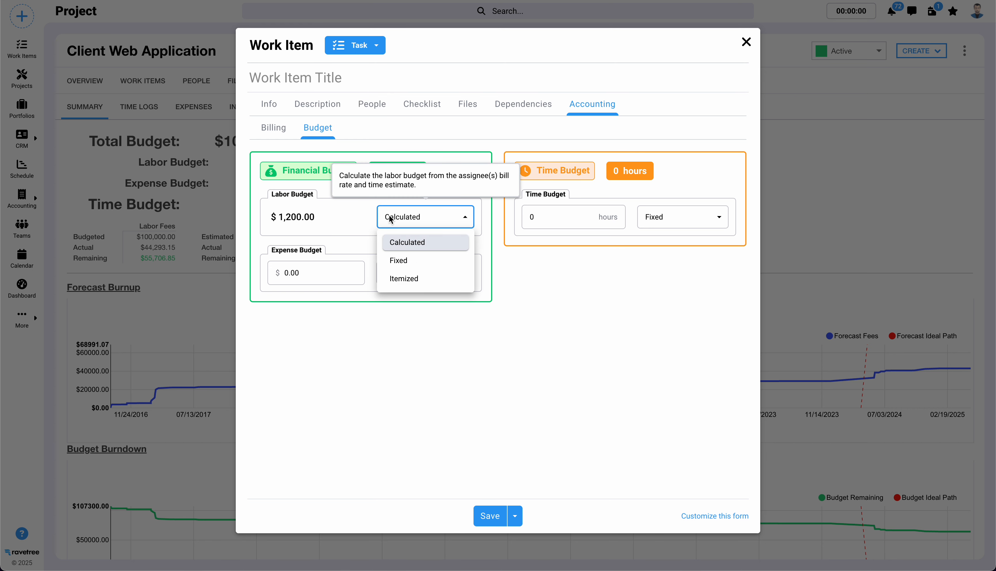
{"action": "left_click", "coordinate": [421, 281]}
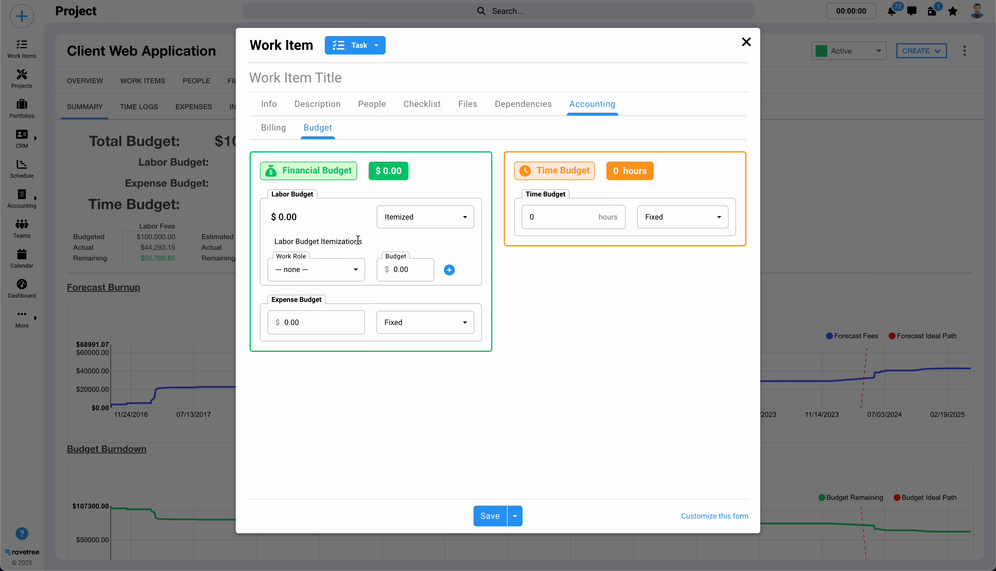
{"action": "left_click", "coordinate": [349, 275]}
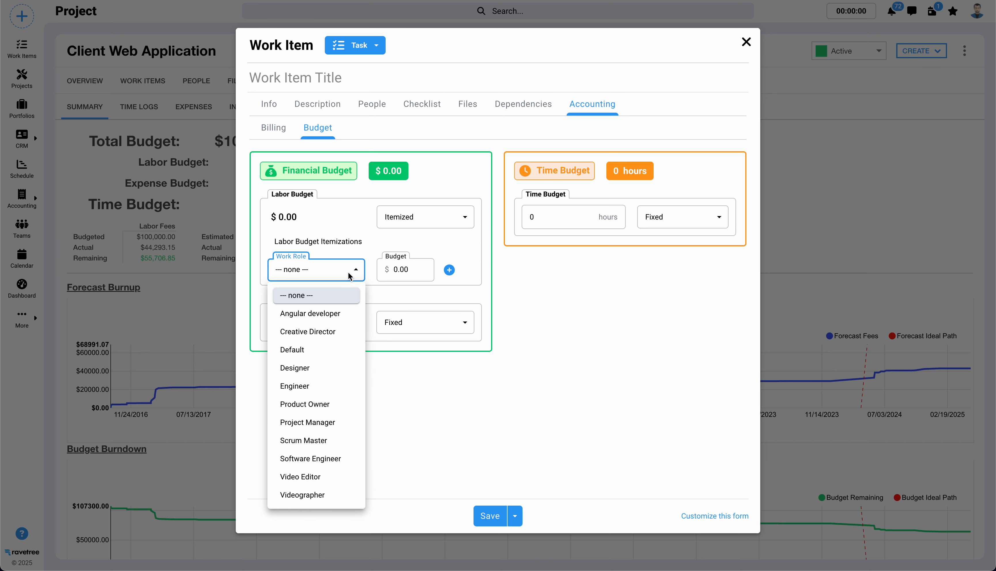
{"action": "left_click", "coordinate": [318, 370]}
{"action": "left_click", "coordinate": [415, 272]}
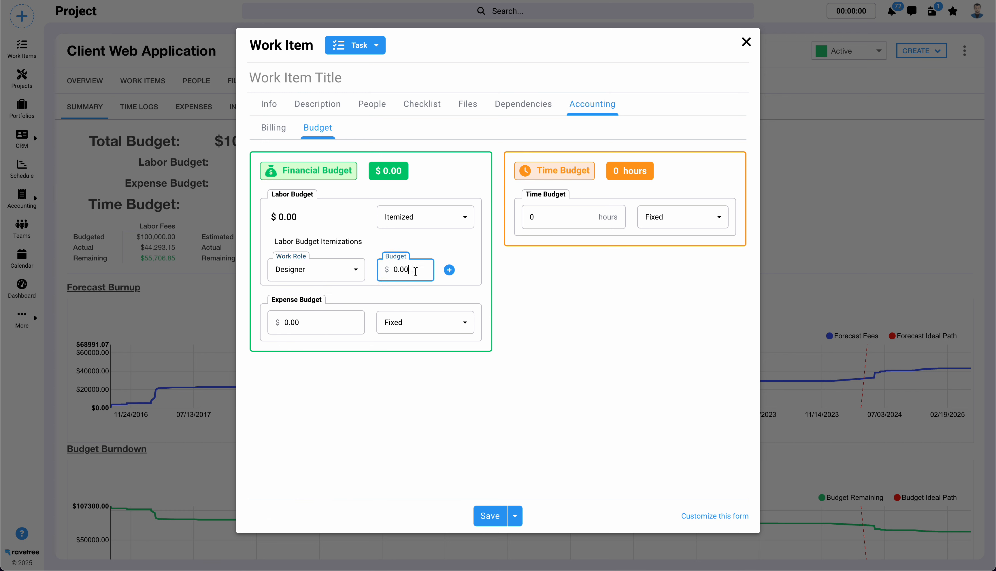
{"action": "type", "text": "1000"}
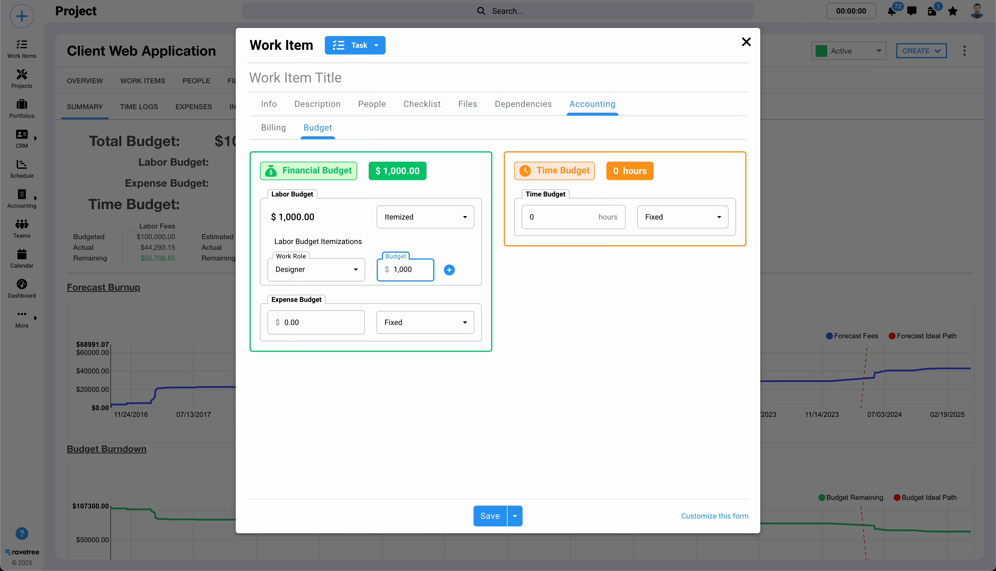
- Add a labor budget line item of $3,000 for the Engineer work role
{"action": "left_click", "coordinate": [449, 270]}
{"action": "left_click", "coordinate": [347, 300]}
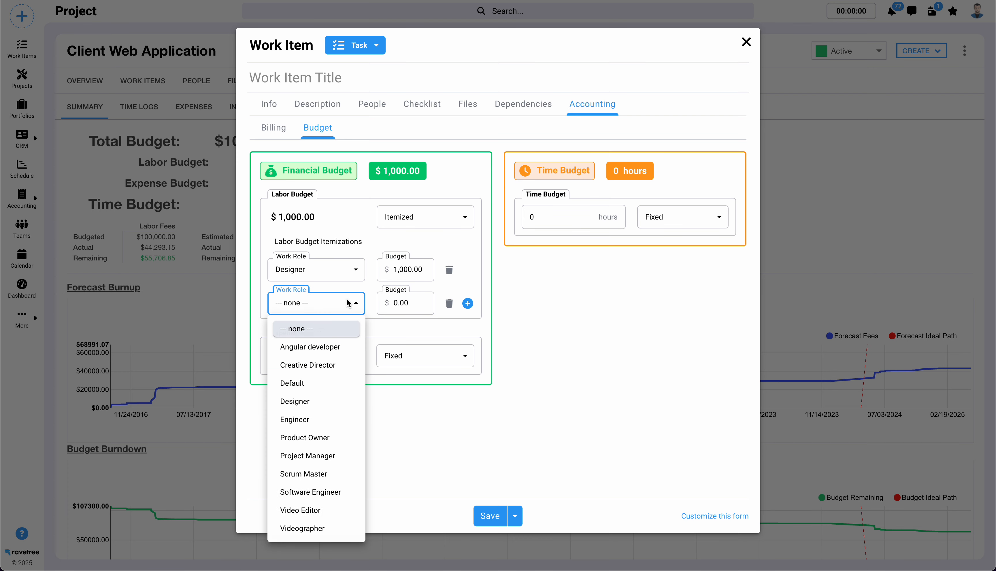
{"action": "left_click", "coordinate": [314, 418]}
{"action": "left_click", "coordinate": [406, 305]}
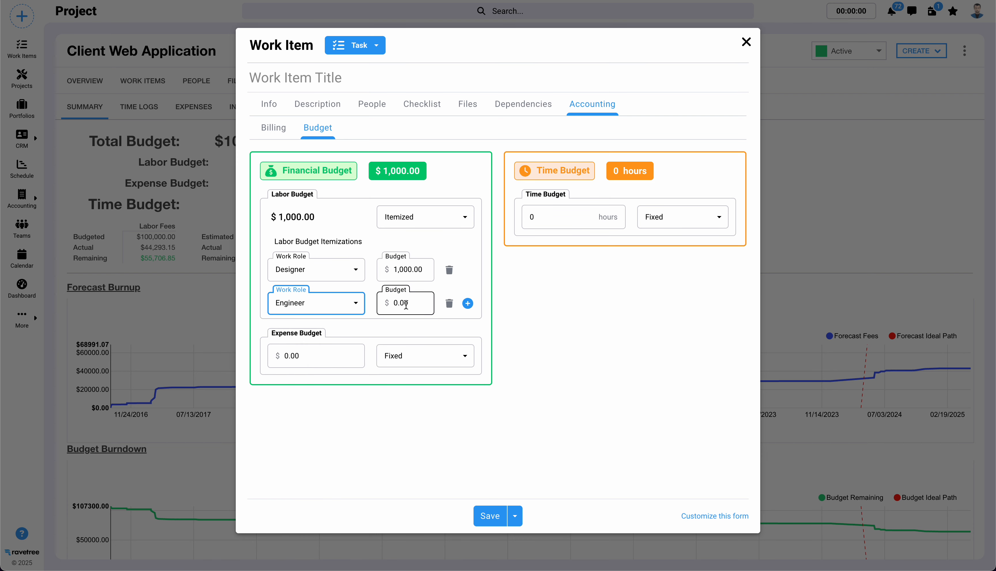
{"action": "type", "text": "3000"}
{"action": "left_click", "coordinate": [523, 303]}
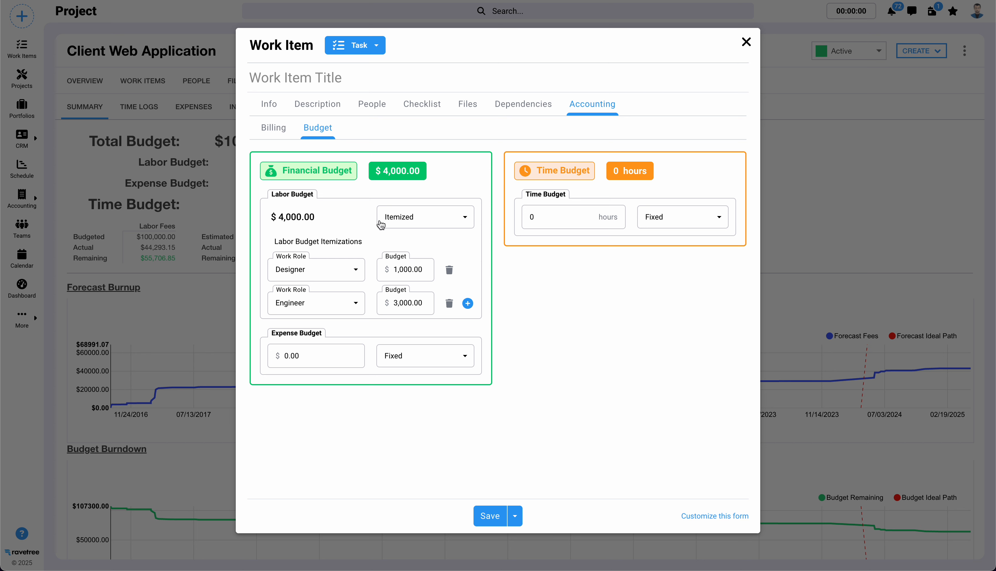
{"action": "left_click", "coordinate": [459, 219]}
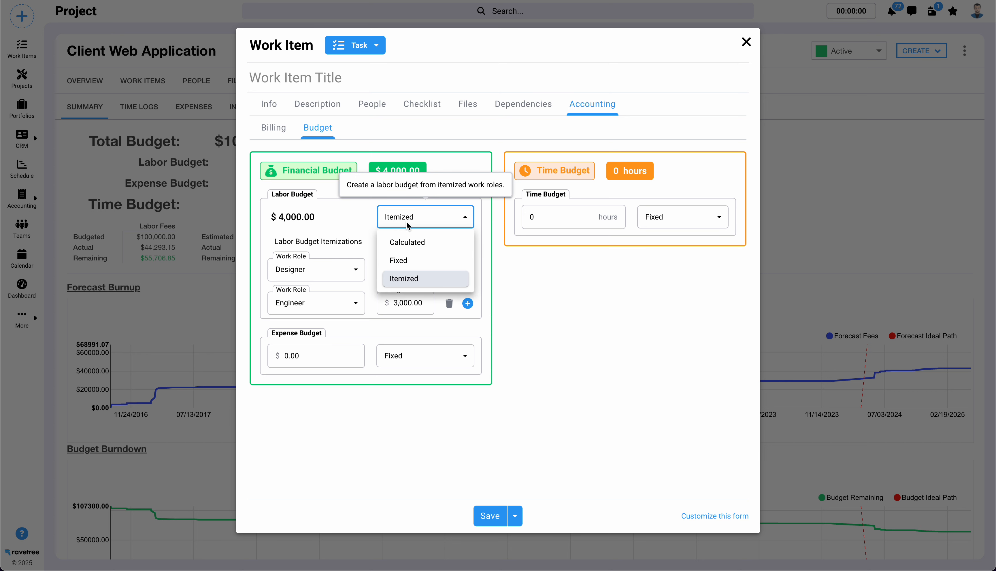
{"action": "left_click", "coordinate": [333, 220]}
- Set the task's fixed expense budget to $500
{"action": "left_click", "coordinate": [307, 359]}
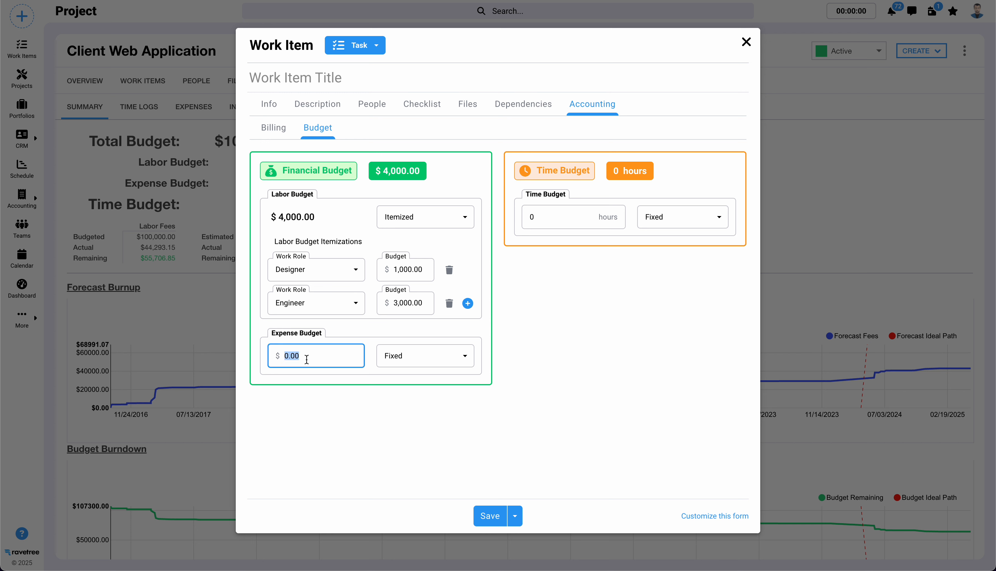
{"action": "type", "text": "500"}
{"action": "left_click", "coordinate": [333, 441]}
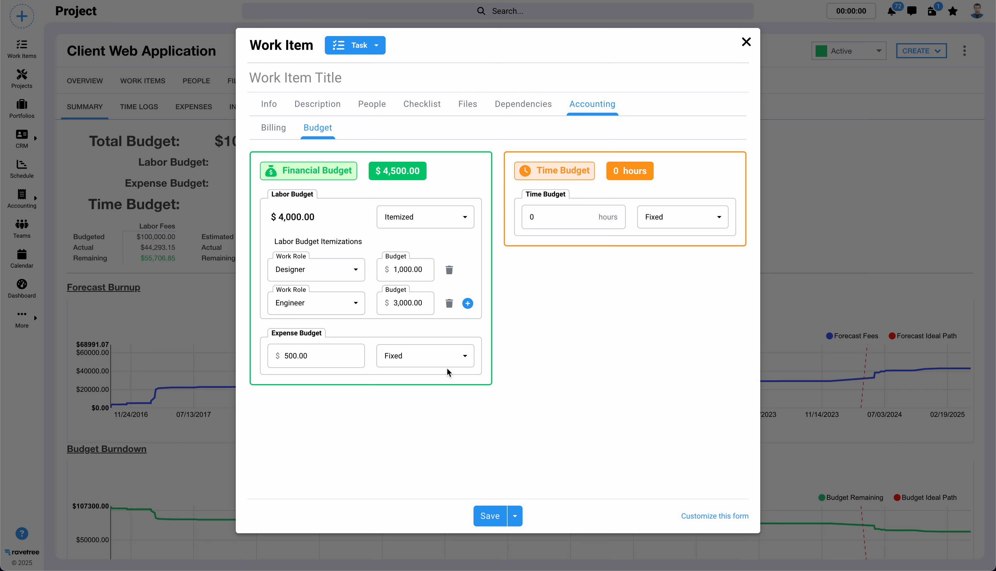
- Switch the expense budget to Itemized and budget $500 for the Airfare category
{"action": "left_click", "coordinate": [440, 358]}
{"action": "left_click", "coordinate": [423, 399]}
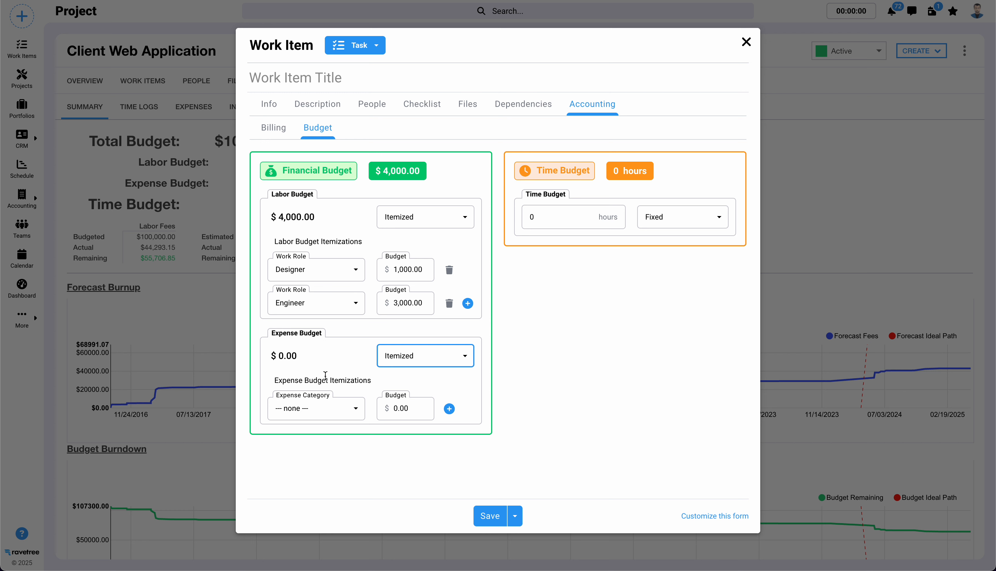
{"action": "left_click", "coordinate": [307, 409]}
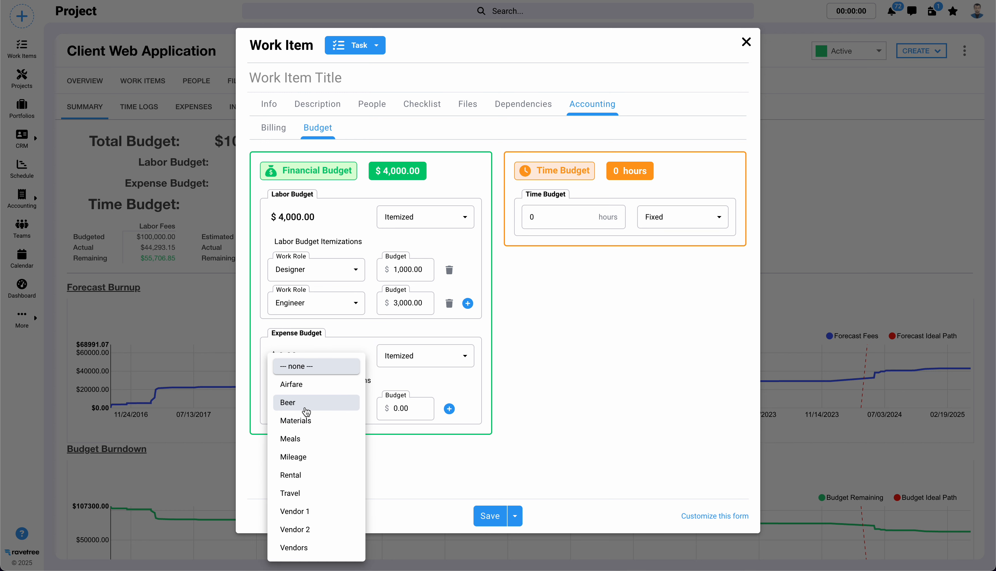
{"action": "left_click", "coordinate": [313, 385]}
{"action": "left_click", "coordinate": [402, 410]}
{"action": "type", "text": "500"}
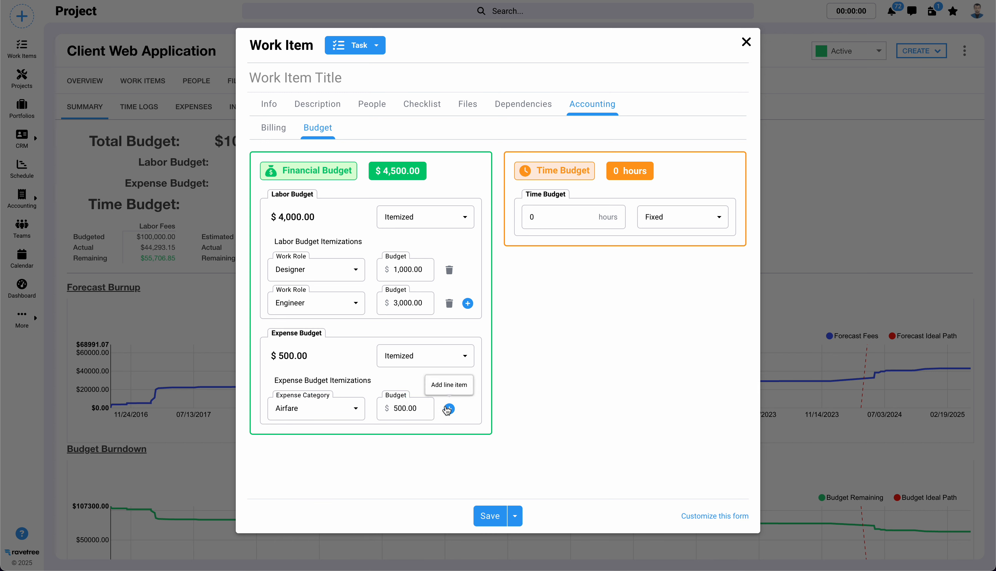
- Add an expense budget line item of $1,000 for the Materials category
{"action": "left_click", "coordinate": [449, 409]}
{"action": "left_click", "coordinate": [334, 445]}
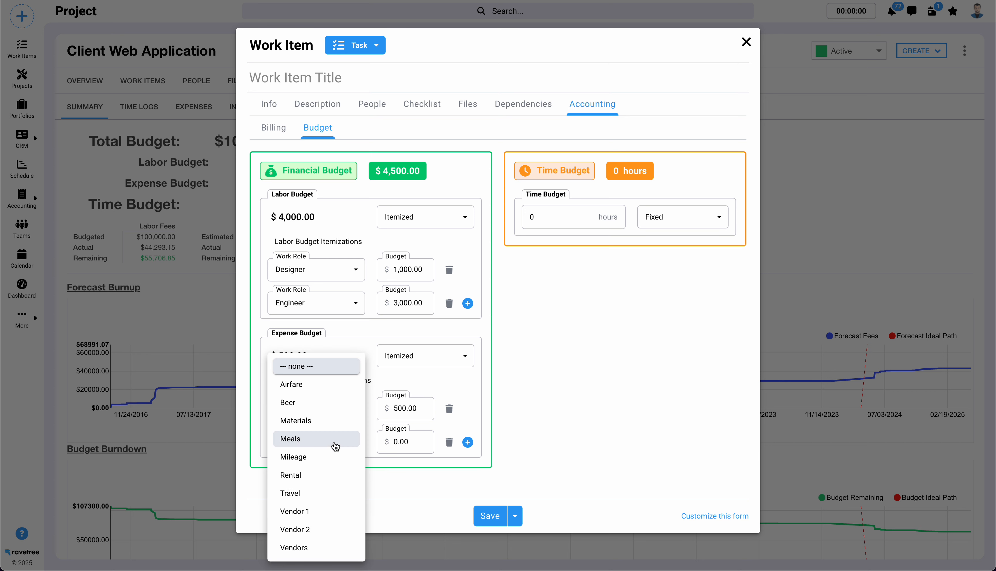
{"action": "left_click", "coordinate": [328, 422]}
{"action": "left_click", "coordinate": [413, 441]}
{"action": "type", "text": "1,000"}
{"action": "left_click", "coordinate": [592, 361]}
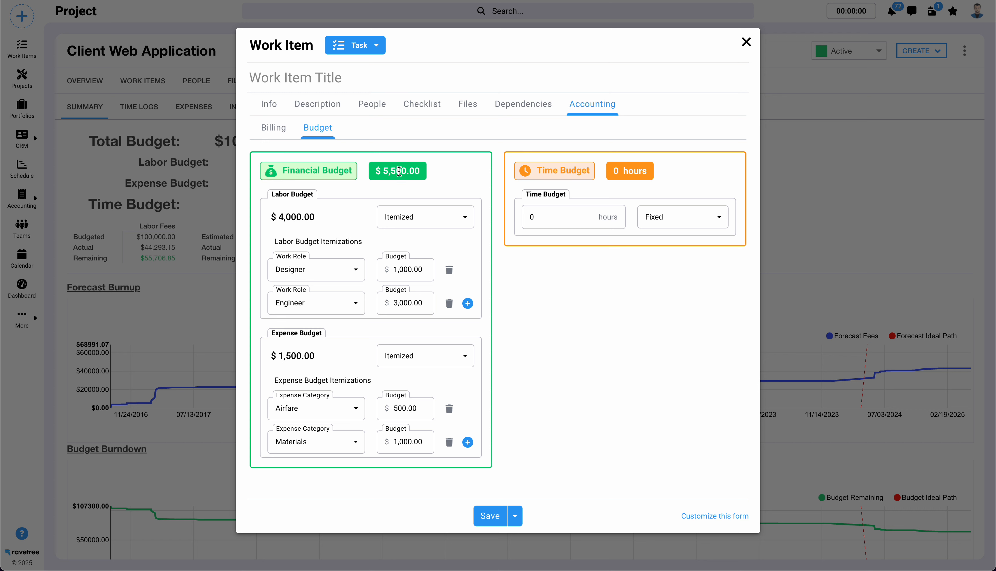
- Set the task's fixed time budget to 20 hours
{"action": "left_click", "coordinate": [597, 309]}
{"action": "double_click", "coordinate": [551, 217]}
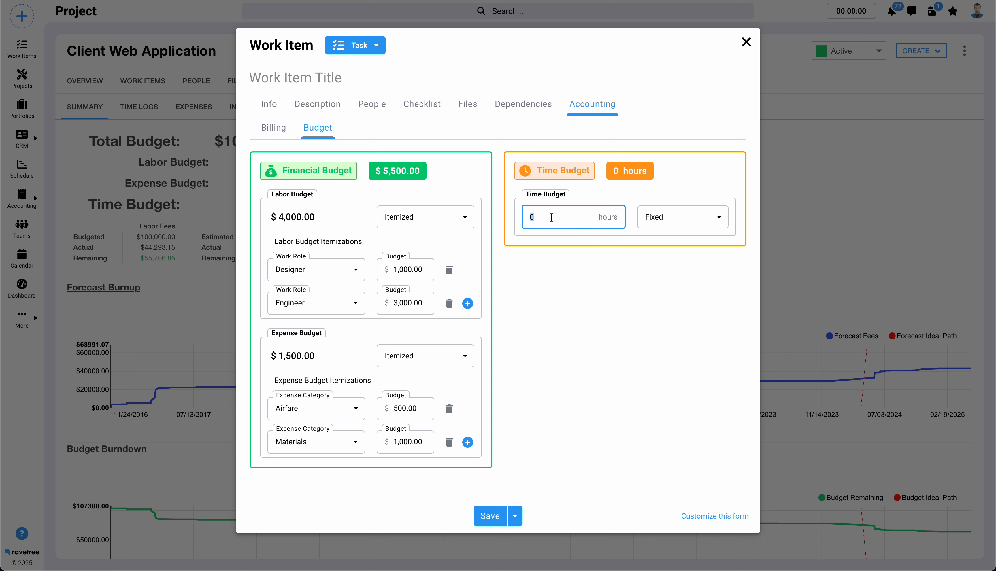
{"action": "type", "text": "20"}
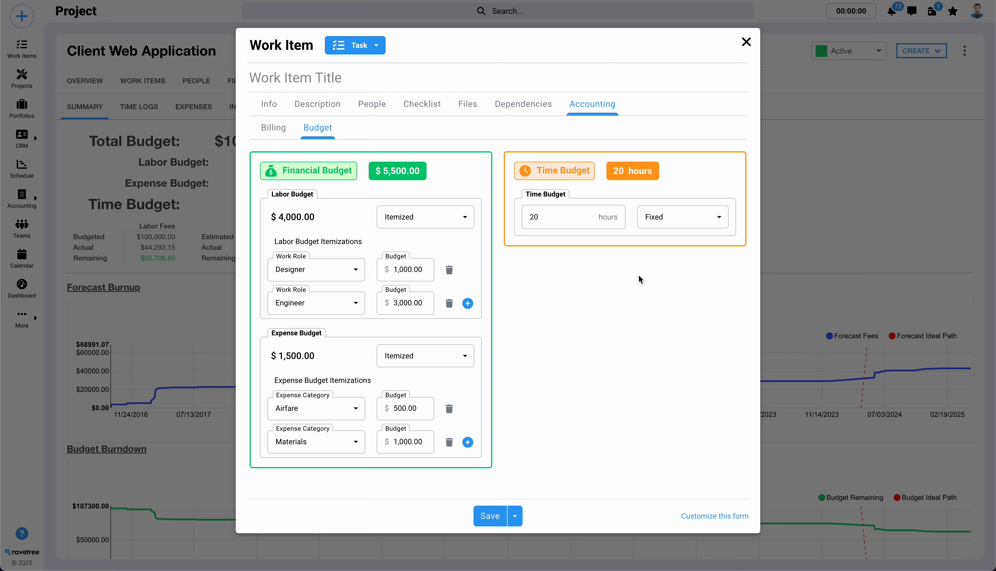
- Switch the time budget to Calculated and review the assignees' time estimates it is based on
{"action": "left_click", "coordinate": [684, 222]}
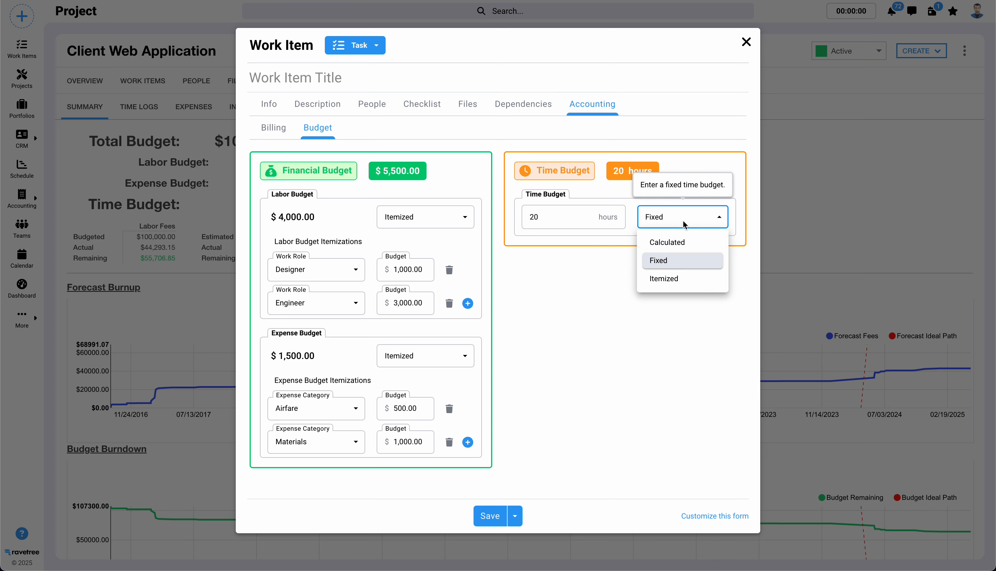
{"action": "left_click", "coordinate": [672, 238]}
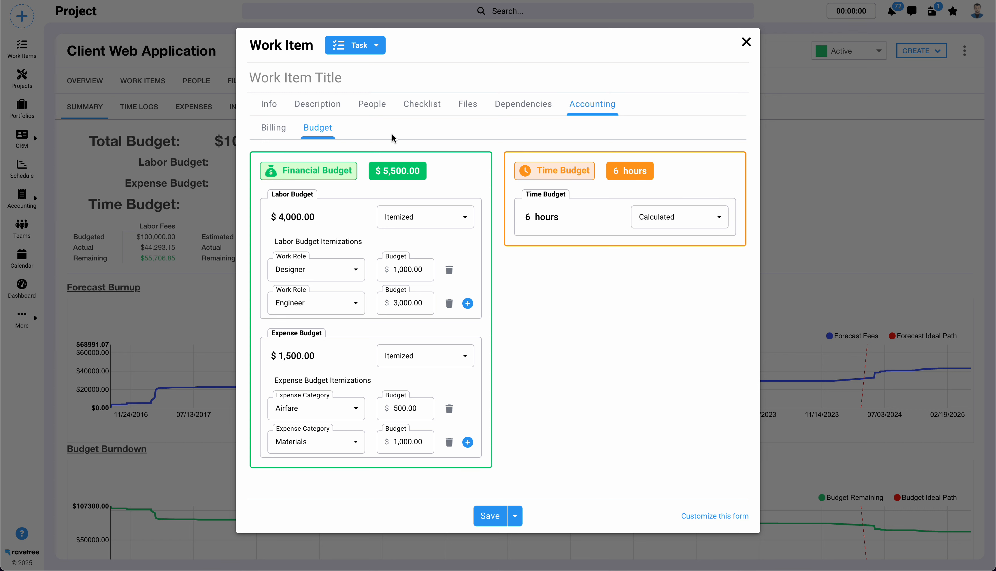
{"action": "left_click", "coordinate": [371, 104]}
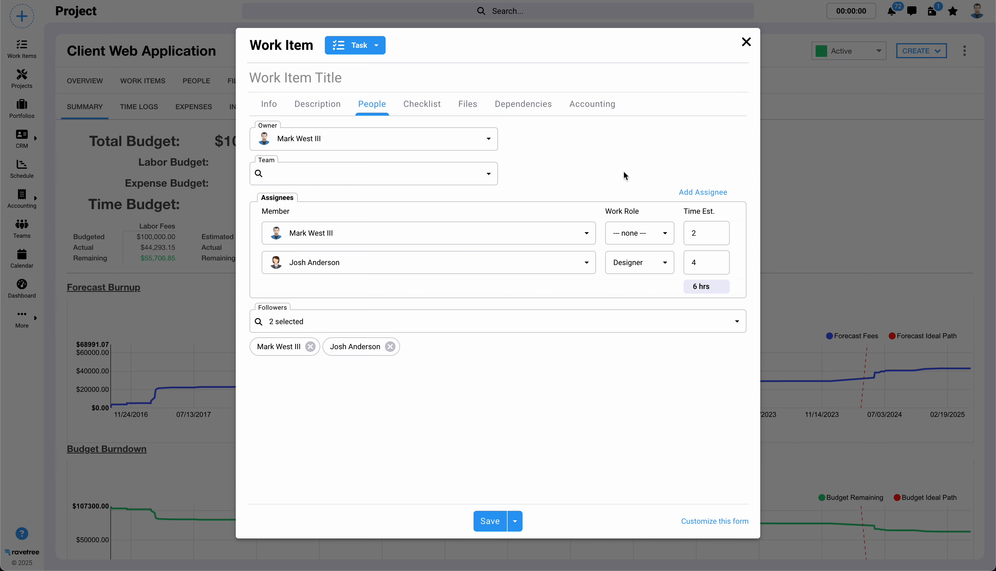
{"action": "left_click", "coordinate": [598, 106]}
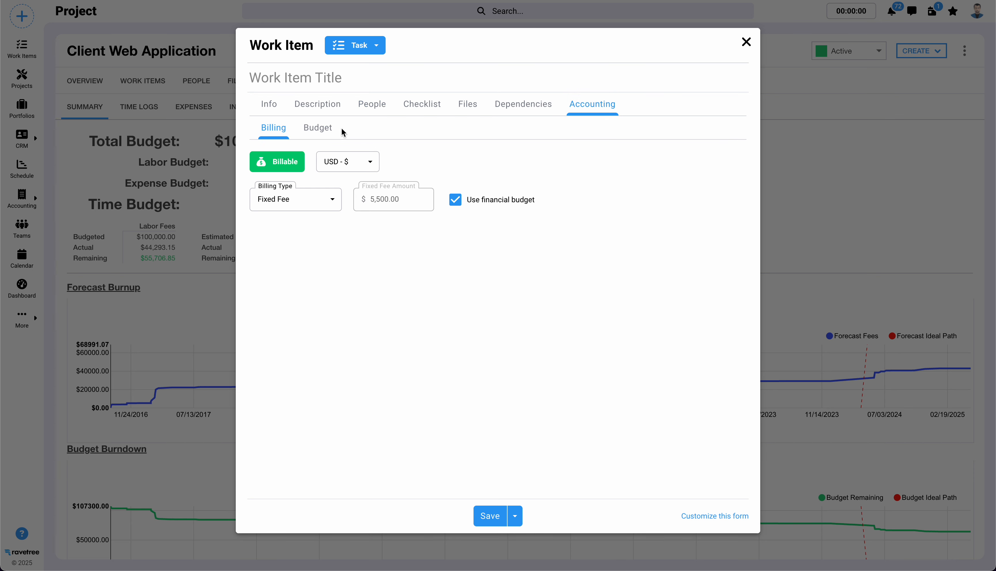
- Return to the task's budget settings and switch the time budget method to Itemized
{"action": "left_click", "coordinate": [318, 127]}
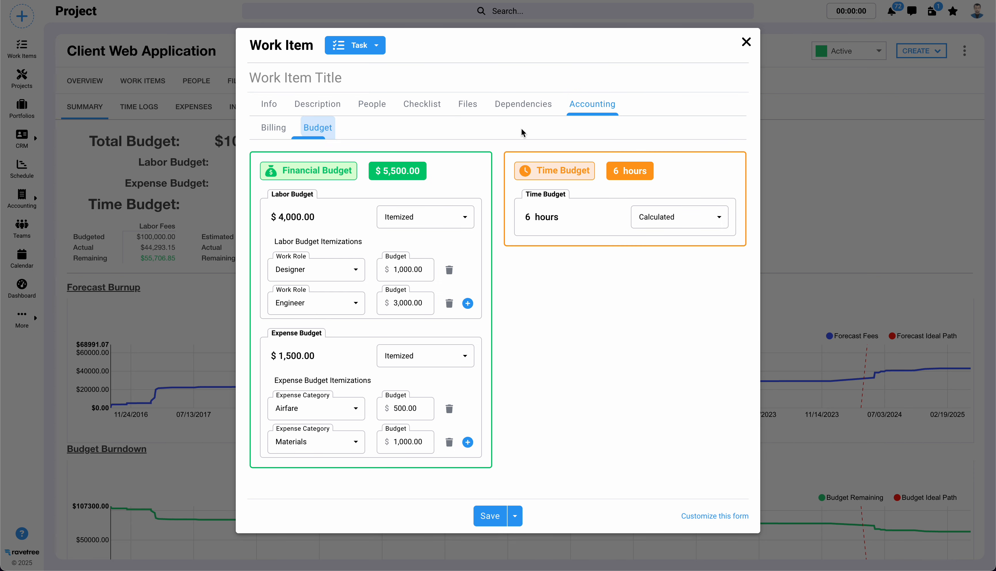
{"action": "left_click", "coordinate": [646, 220]}
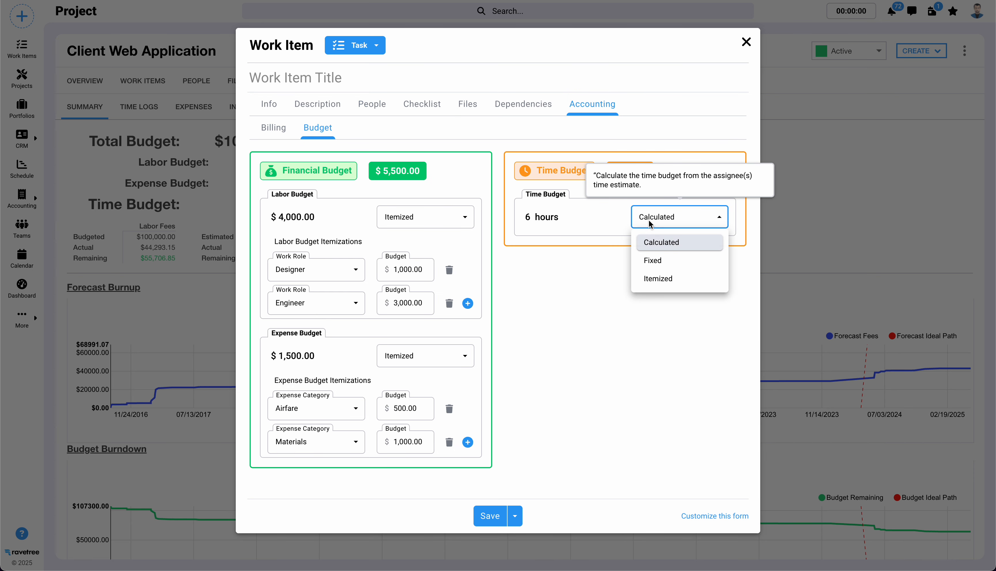
{"action": "left_click", "coordinate": [653, 261]}
{"action": "left_click", "coordinate": [666, 216]}
{"action": "left_click", "coordinate": [667, 276]}
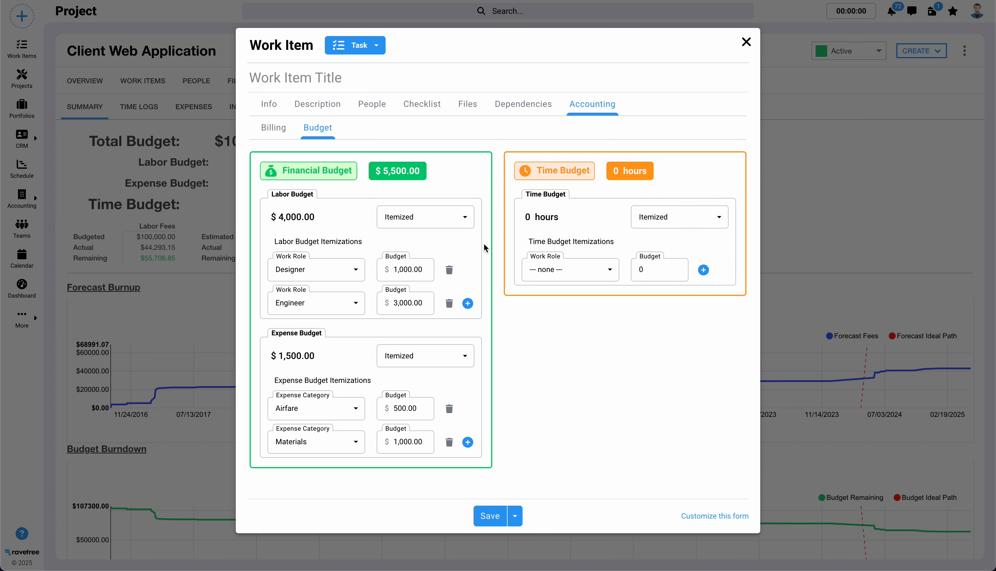
- Assign the first time budget line item to the Designer work role with a budget of 4 hours
{"action": "left_click", "coordinate": [585, 269]}
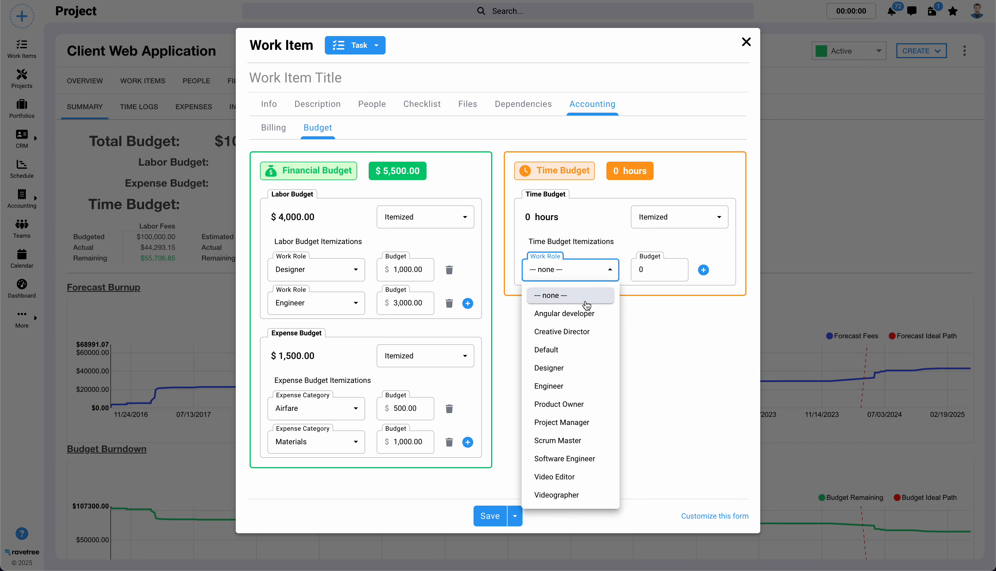
{"action": "left_click", "coordinate": [572, 369]}
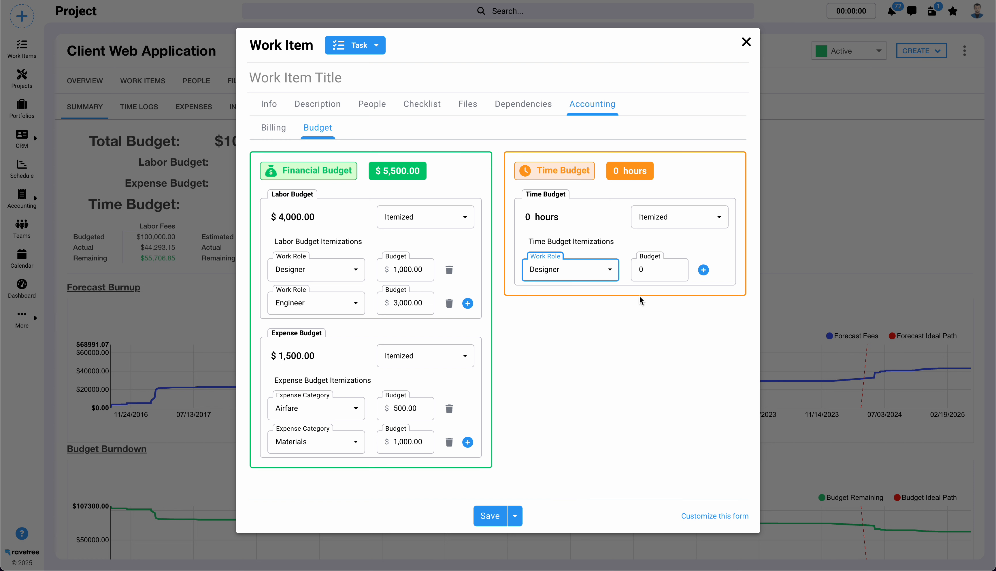
{"action": "left_click", "coordinate": [649, 274]}
{"action": "double_click", "coordinate": [643, 270]}
{"action": "type", "text": "4"}
- Add a second time budget line item of 5 hours for the Engineer work role
{"action": "left_click", "coordinate": [703, 270]}
{"action": "left_click", "coordinate": [571, 305]}
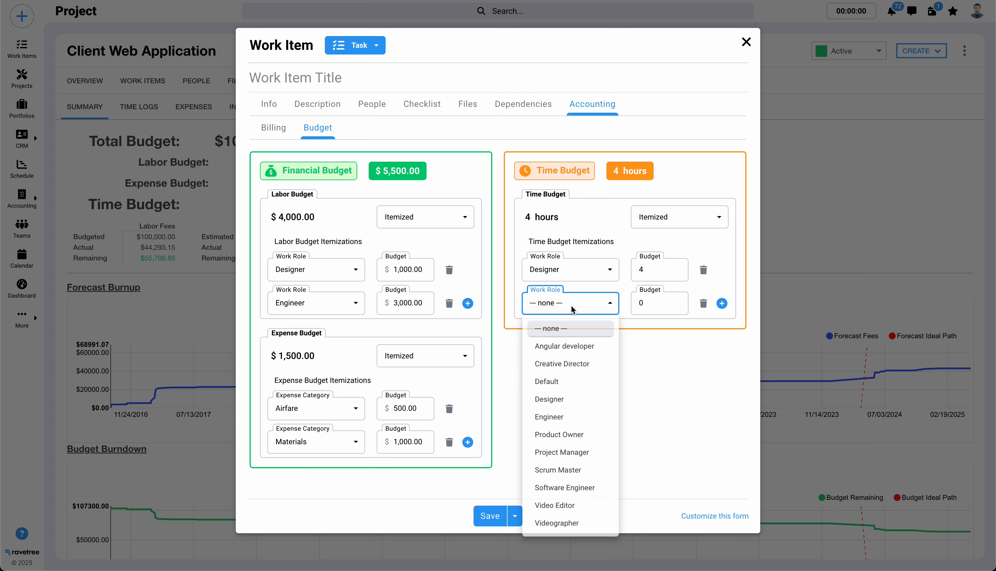
{"action": "left_click", "coordinate": [576, 399]}
{"action": "left_click", "coordinate": [585, 308]}
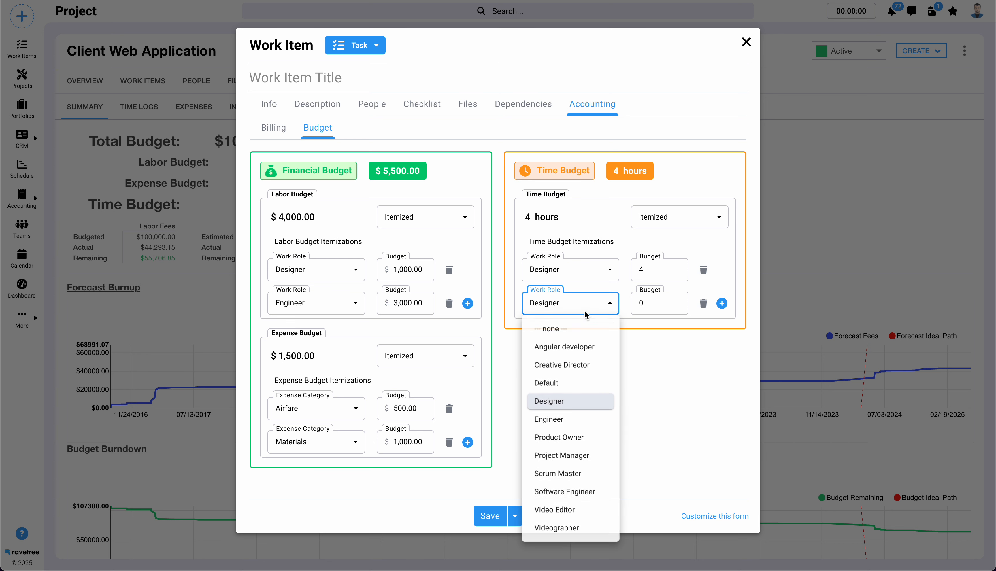
{"action": "left_click", "coordinate": [573, 425]}
{"action": "left_click", "coordinate": [642, 305]}
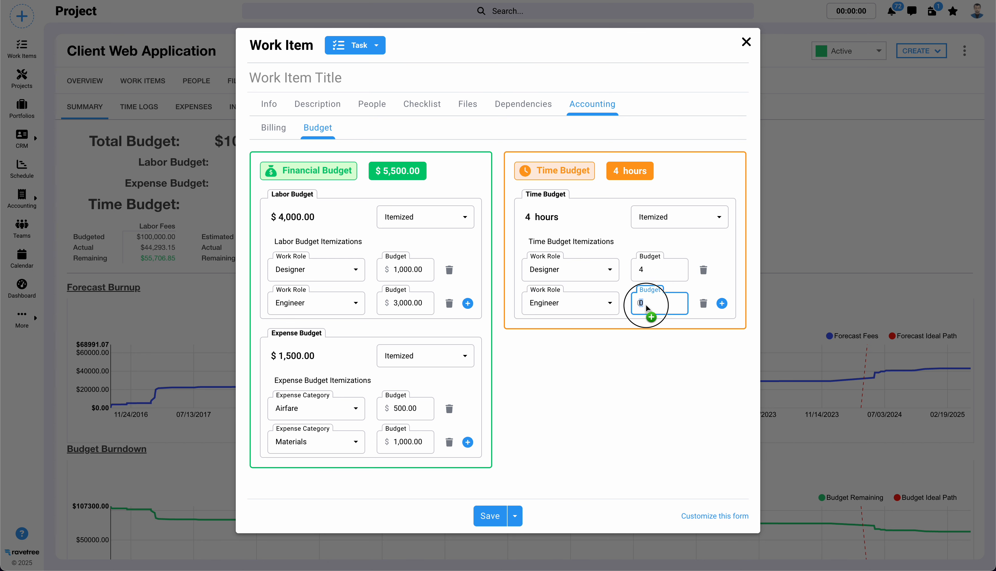
{"action": "type", "text": "5"}
{"action": "left_click", "coordinate": [668, 401]}
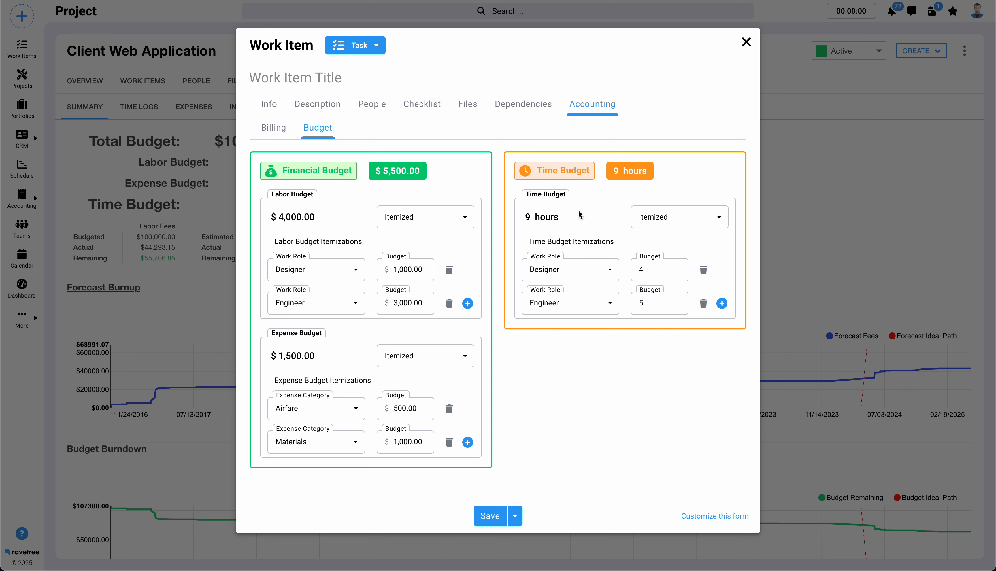
{"action": "left_click", "coordinate": [629, 438]}
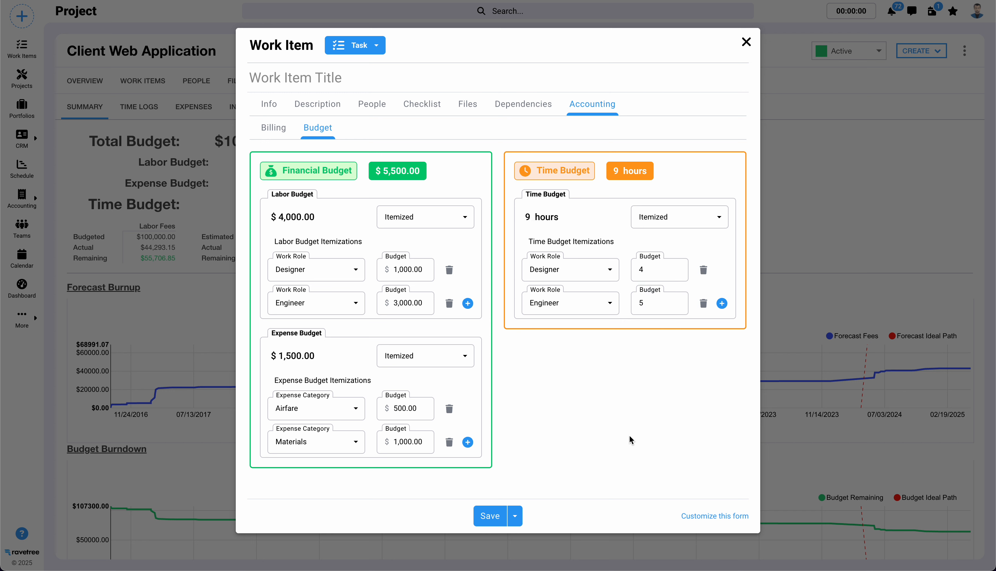